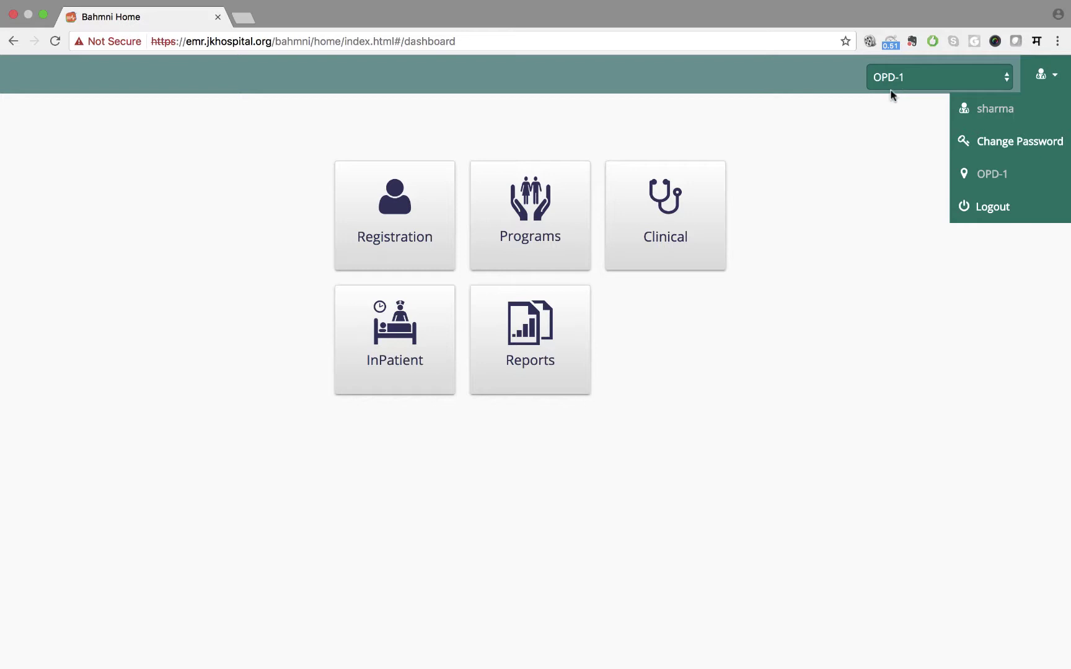
Close the user account menu on the Bahmni home dashboard
click(836, 293)
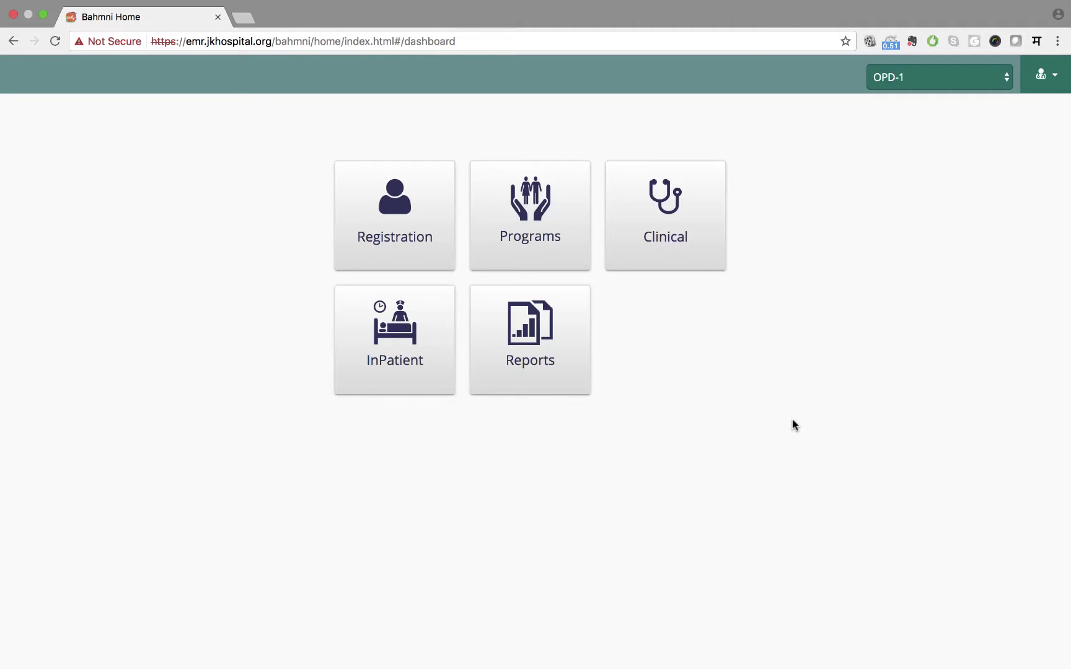
Open the patient's clinical dashboard from the Active patient list
click(660, 243)
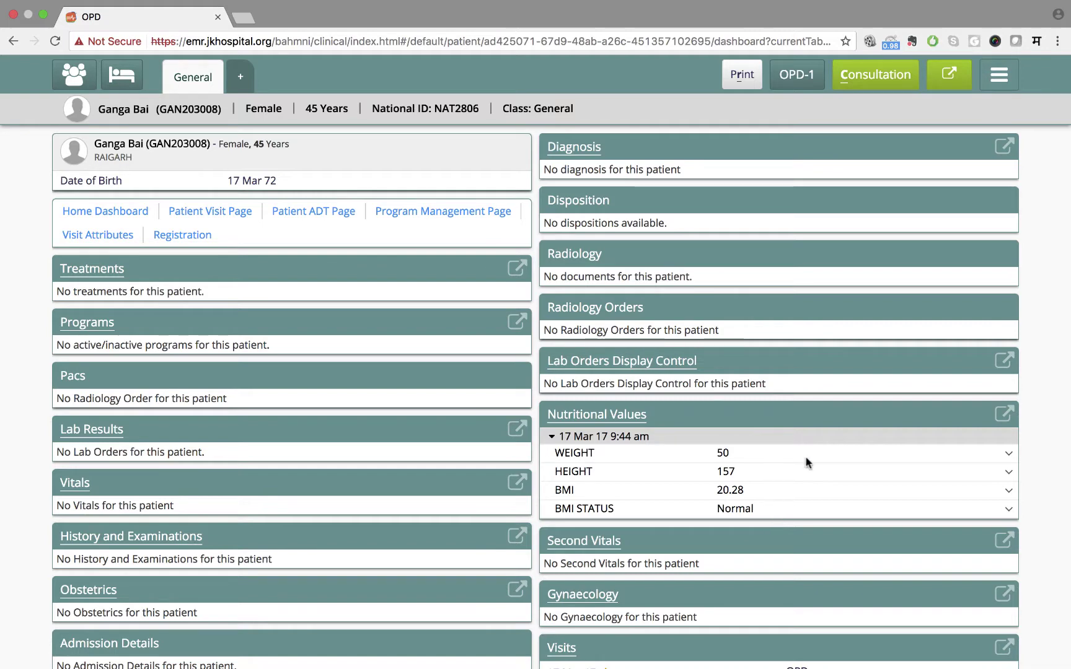
Start a consultation and enter a temperature of 100 in the Vitals form
click(864, 86)
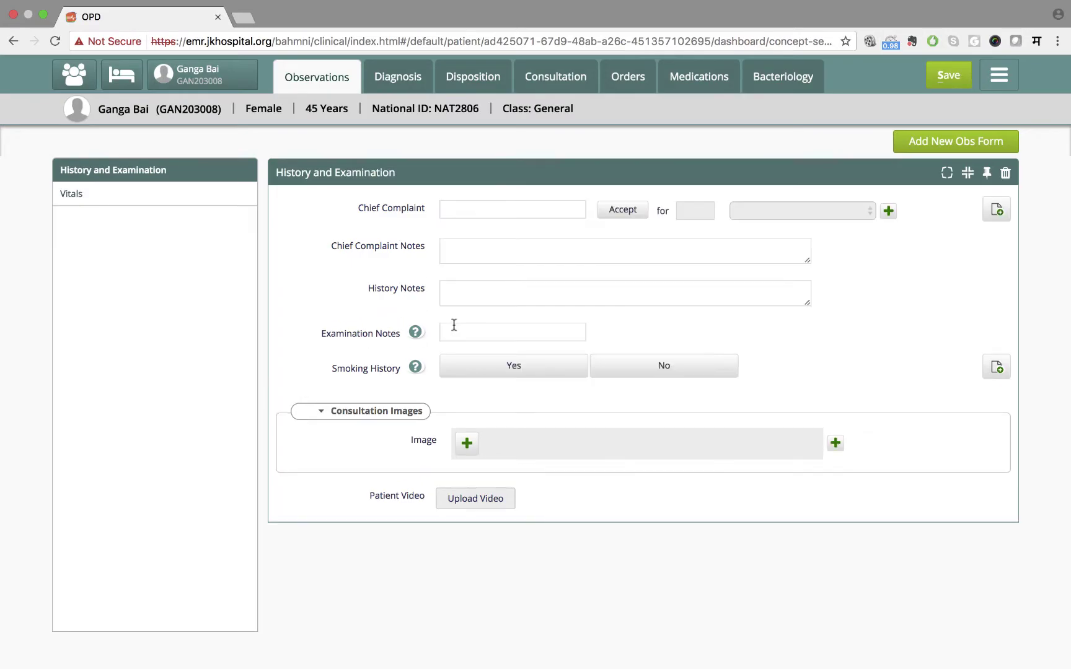
click(124, 205)
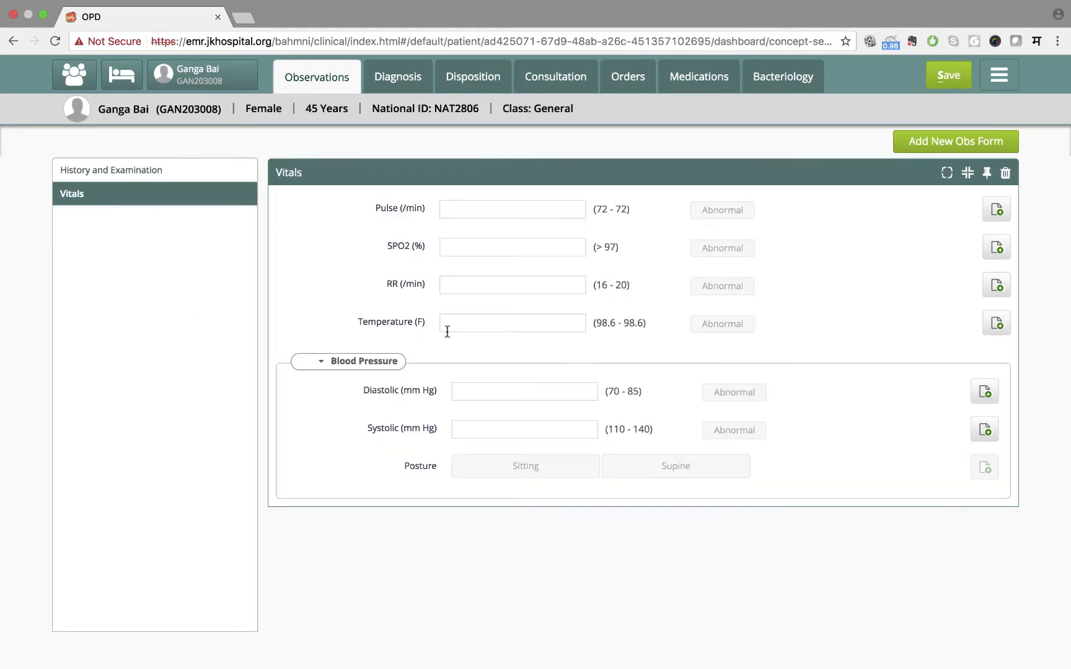
click(461, 325)
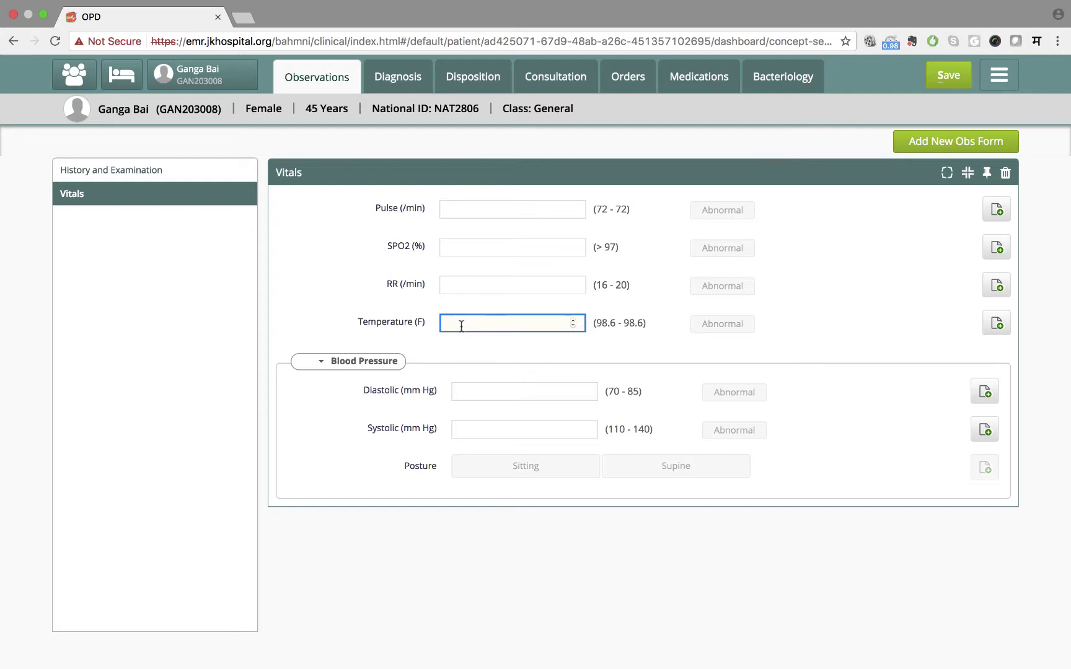
text(100)
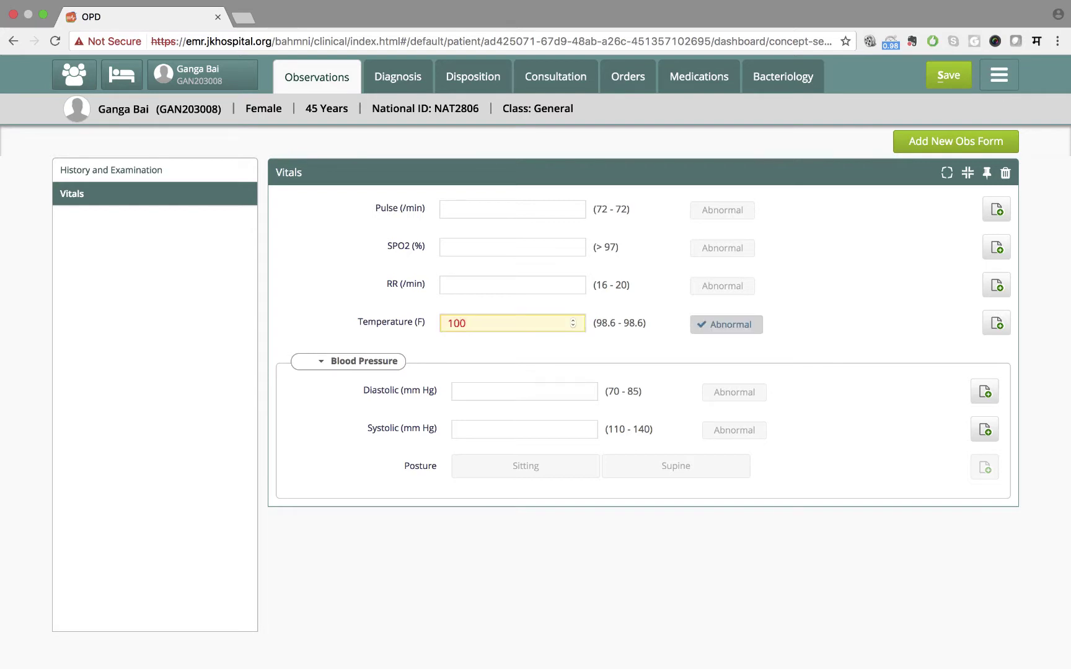
Record blood pressure 120/80 mm Hg in Supine posture, then return to History and Examination
click(484, 388)
text(80)
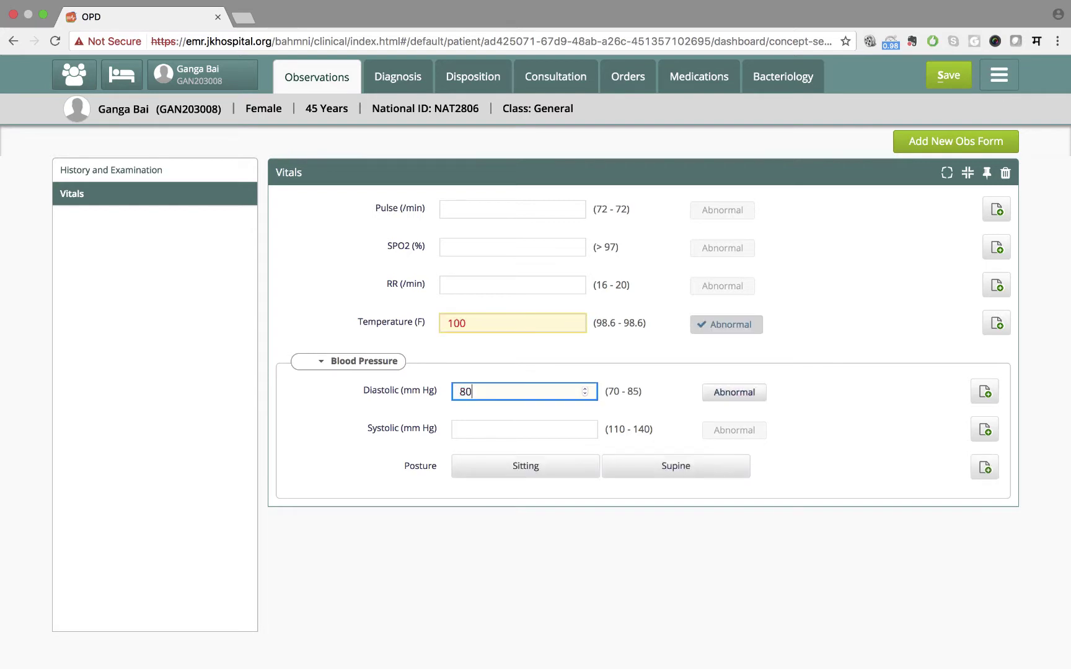
click(490, 427)
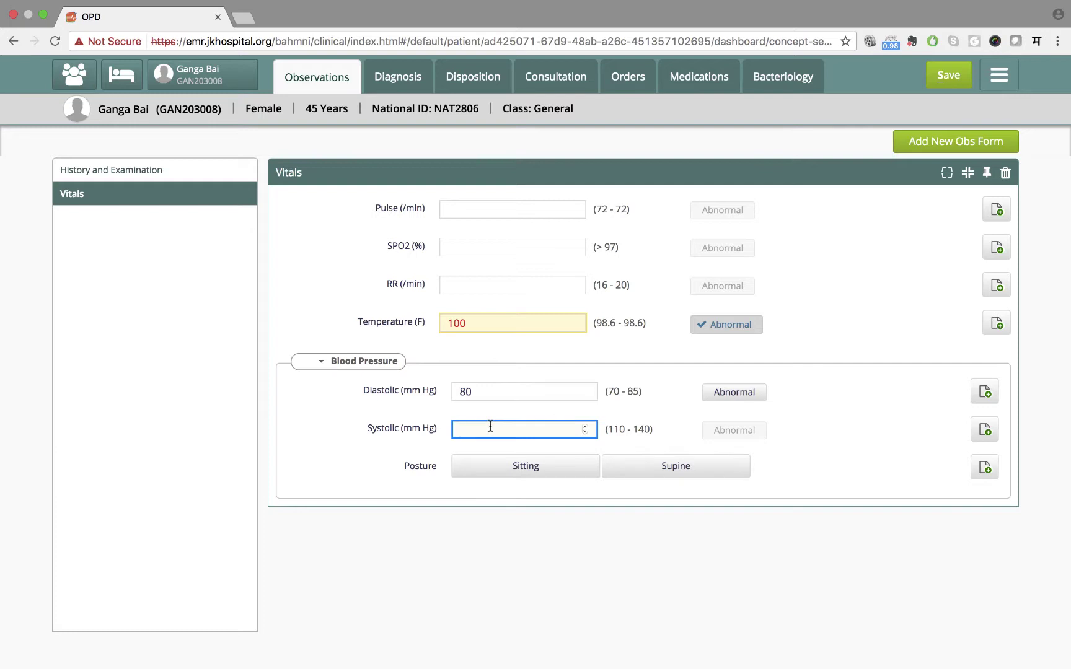
text(100)
key(BackSpace)
key(BackSpace)
text(20)
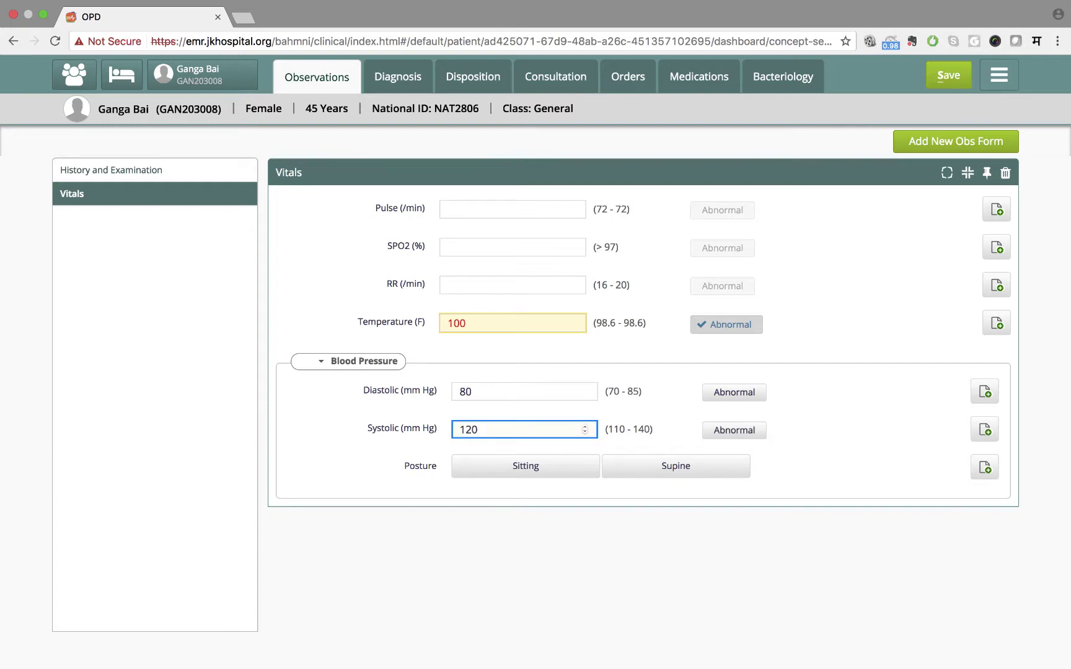
click(637, 472)
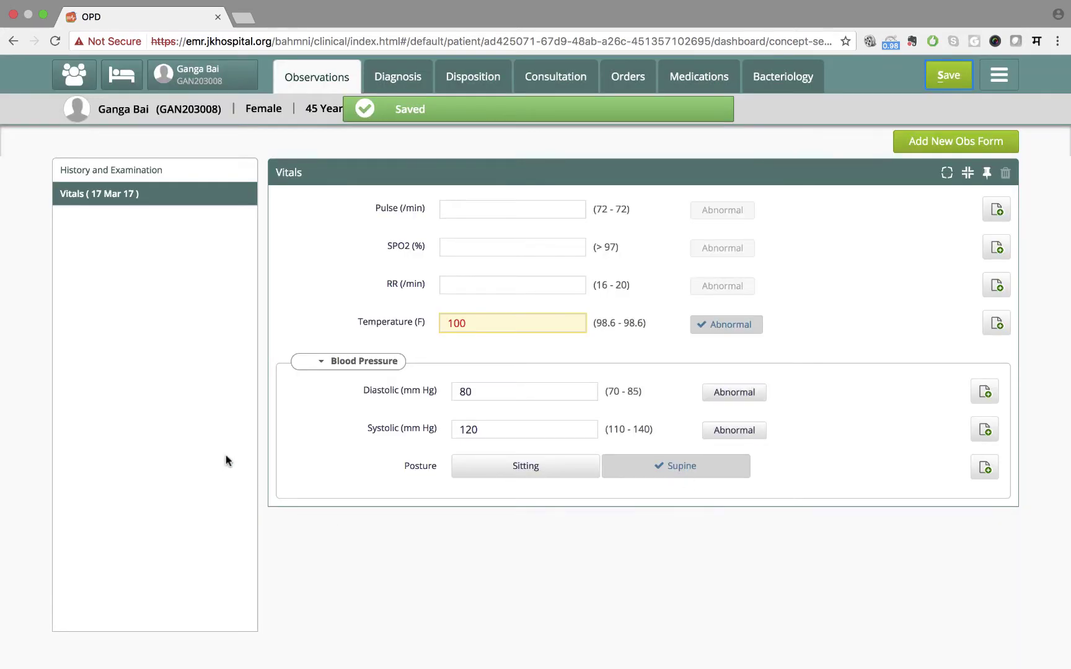
click(141, 177)
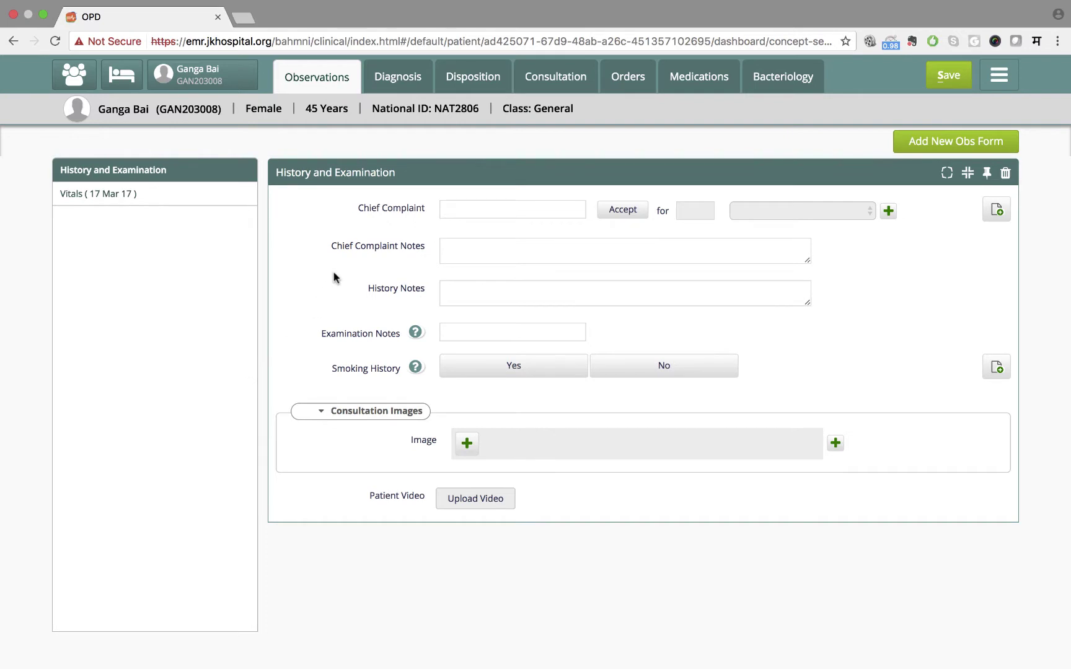
Enter chief complaint Fever with a duration of 7 Days
click(454, 210)
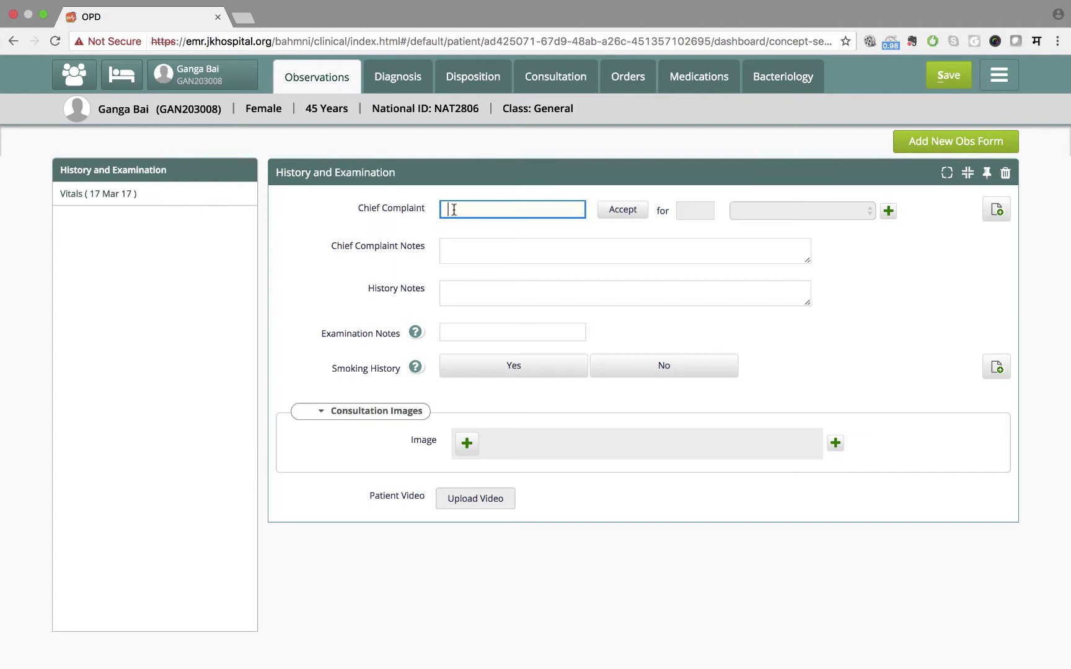
text(Fever)
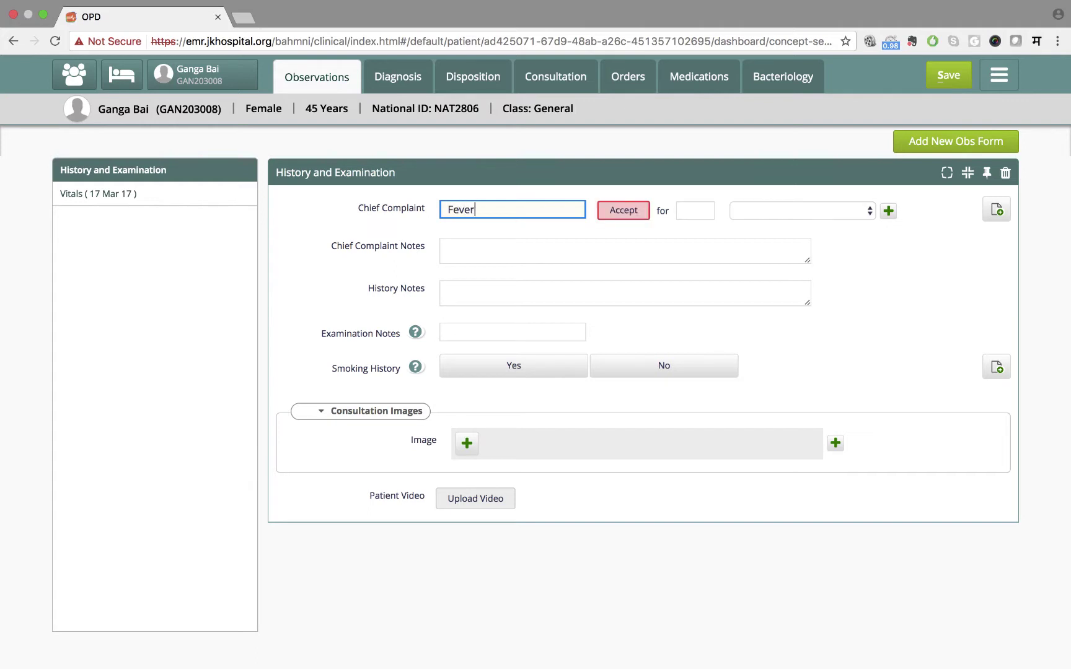
key(Down)
key(Return)
click(683, 212)
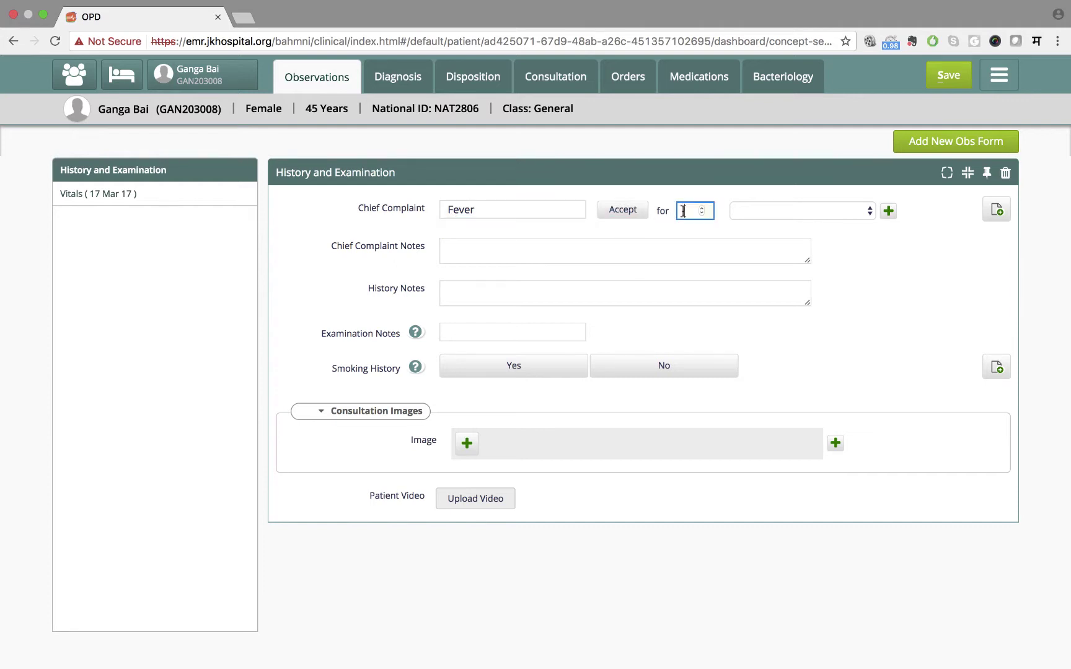
text(7)
click(802, 211)
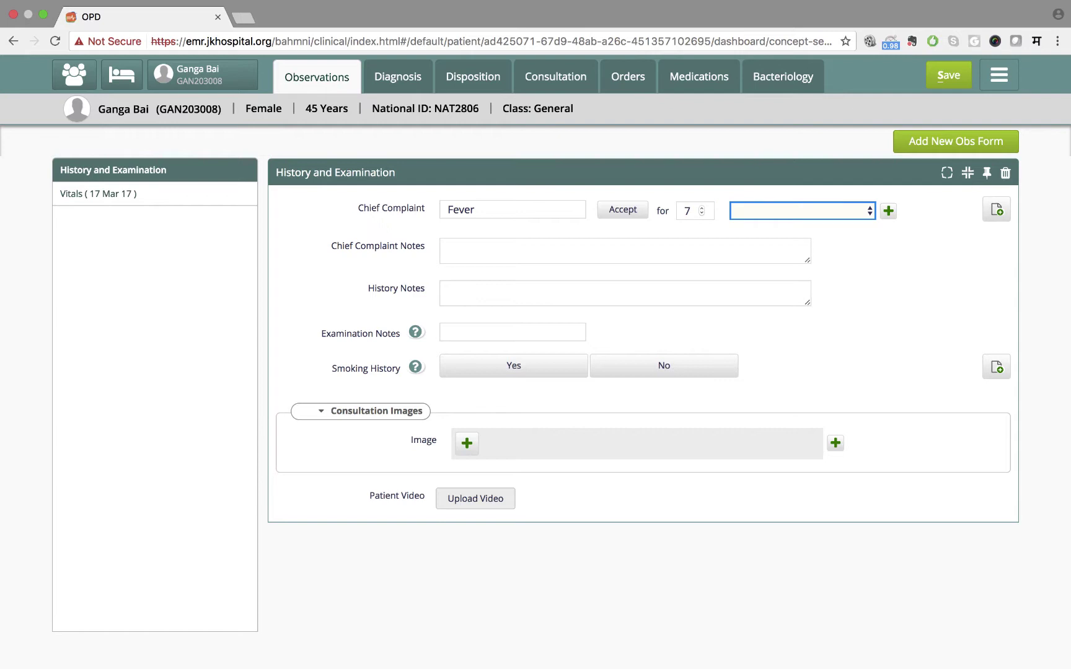
key(d)
Add a second chief complaint, Chills, lasting 4 Days
click(888, 213)
click(462, 243)
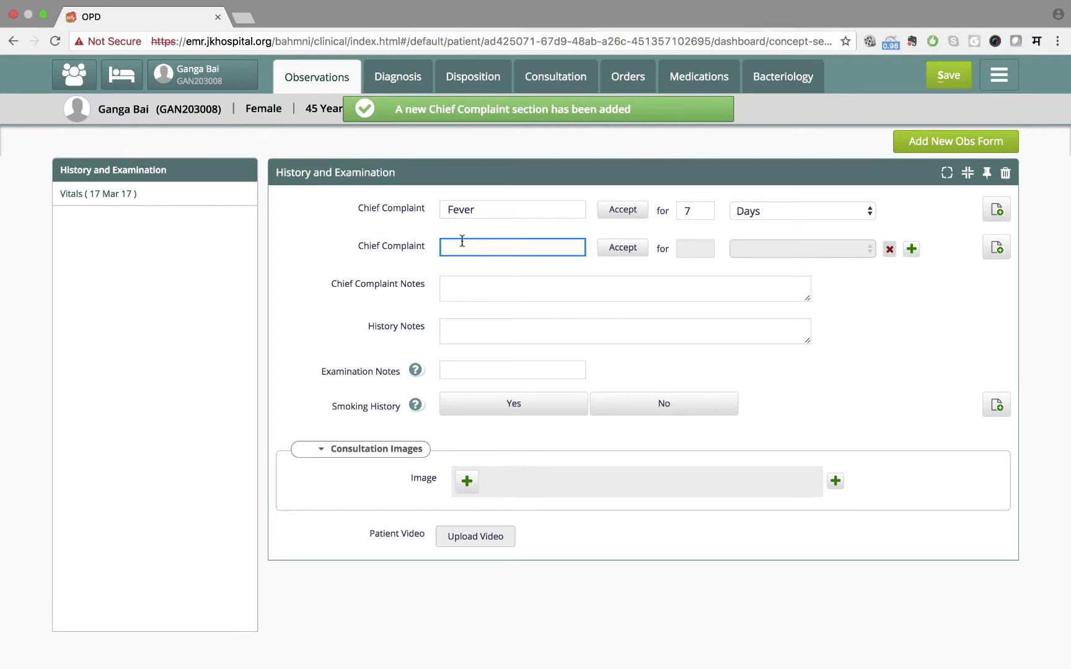
text(Chills)
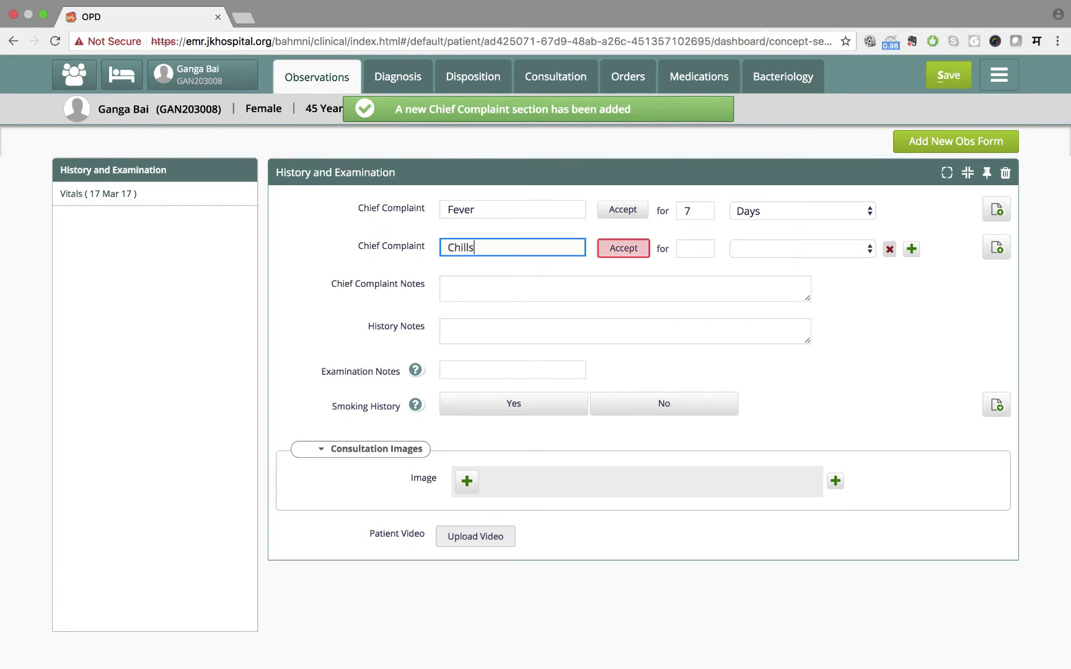
click(614, 248)
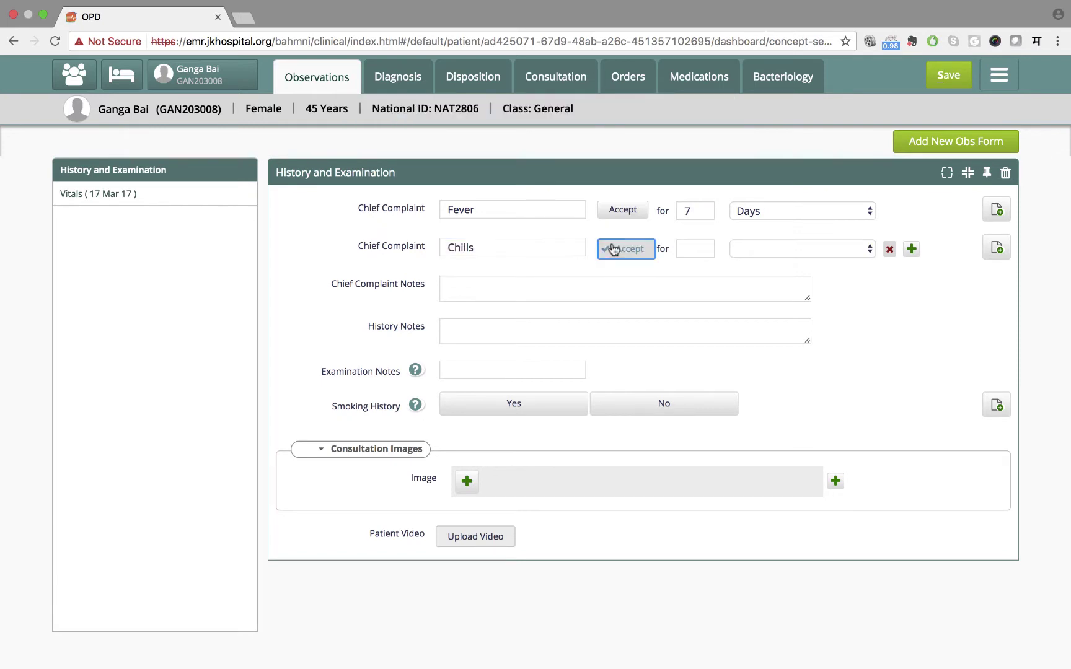
click(688, 250)
text(4)
click(799, 250)
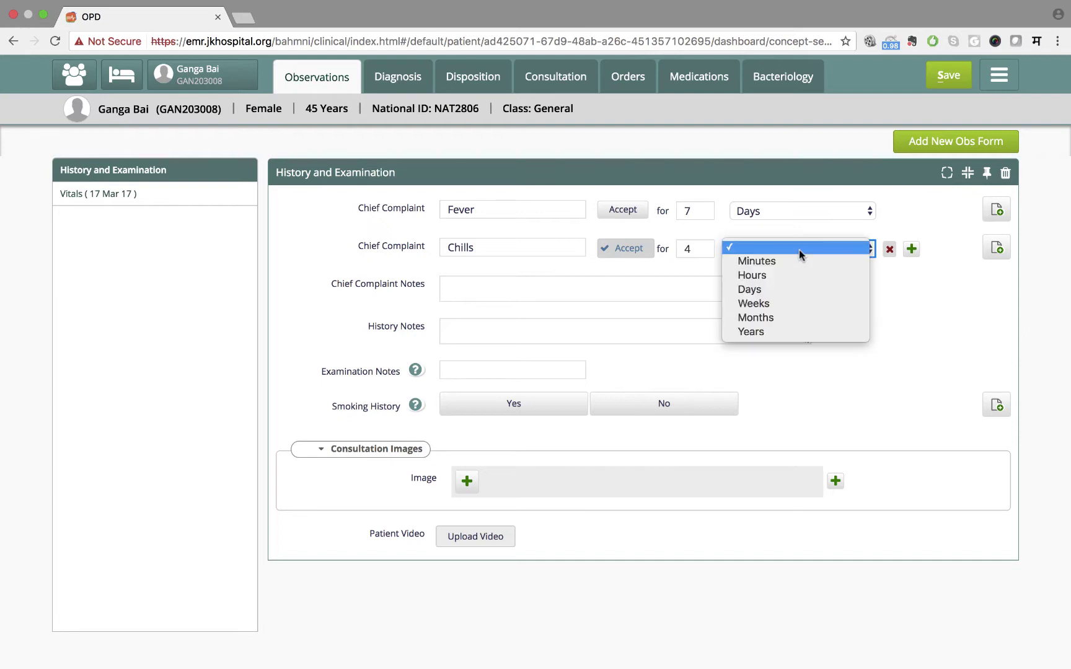
click(798, 289)
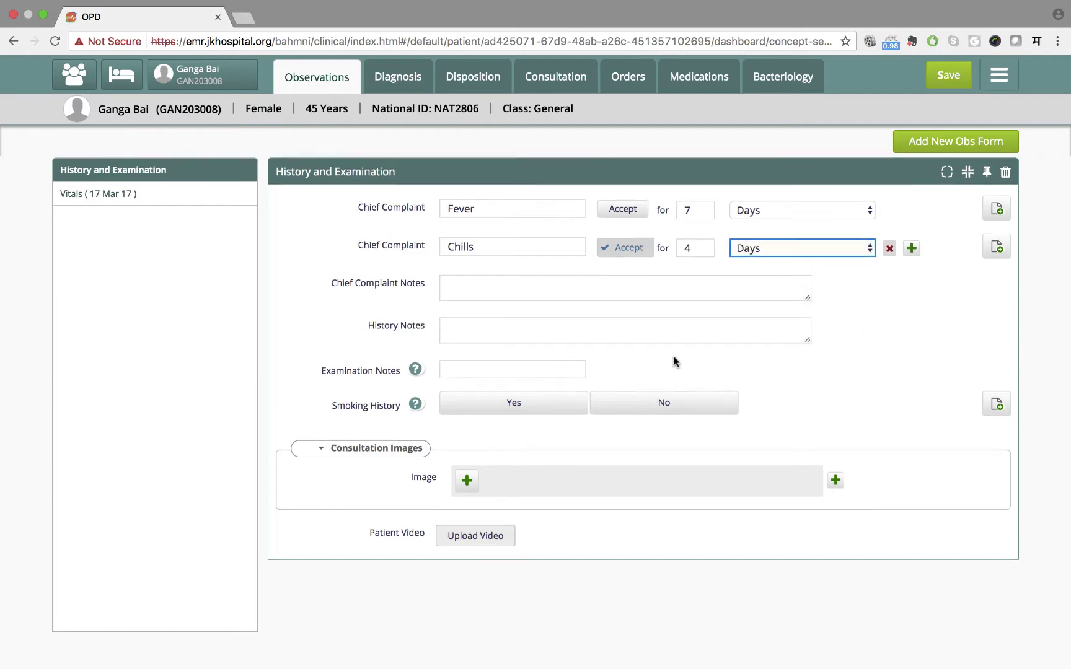
Open the chief complaint notes field and review the form
scroll(674, 361, down, 1)
click(841, 340)
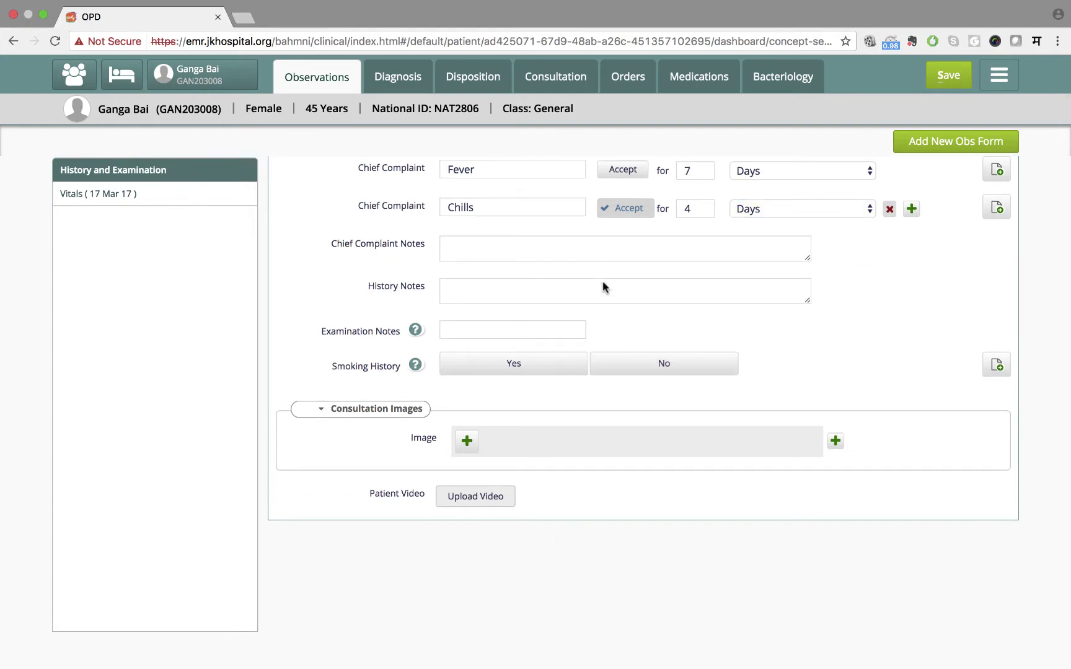
click(609, 248)
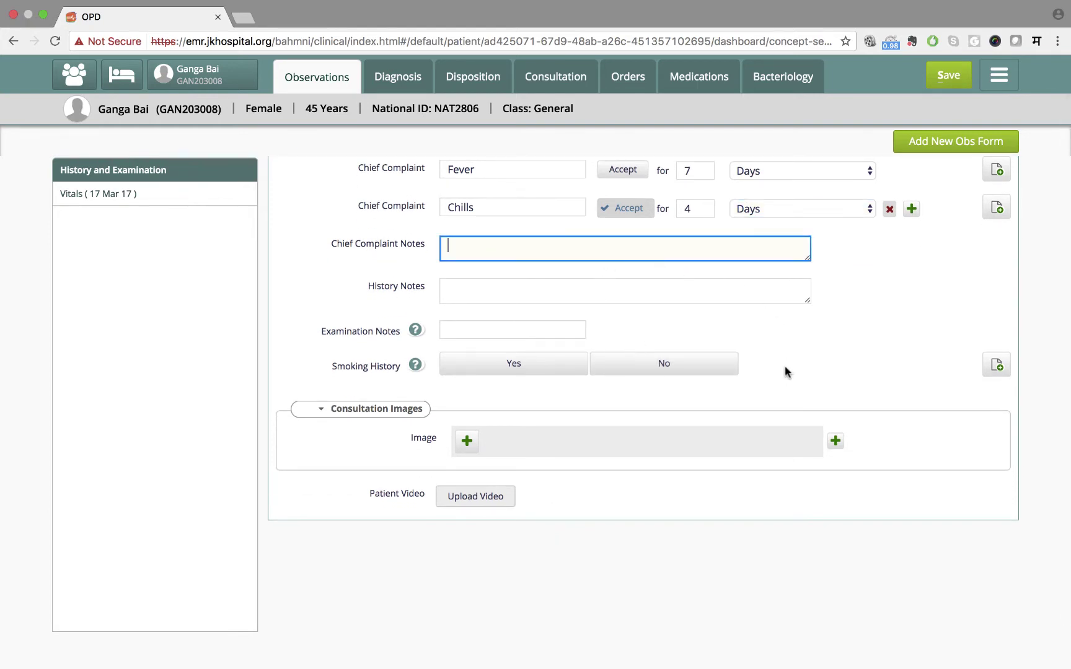
scroll(785, 366, down, 1)
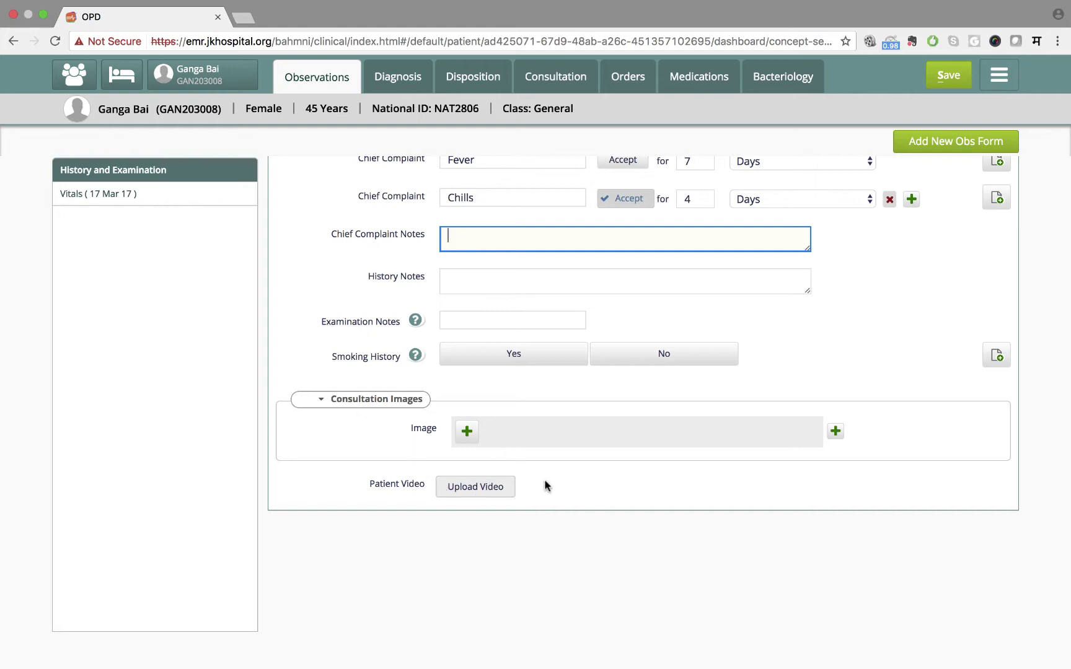
scroll(544, 486, up, 2)
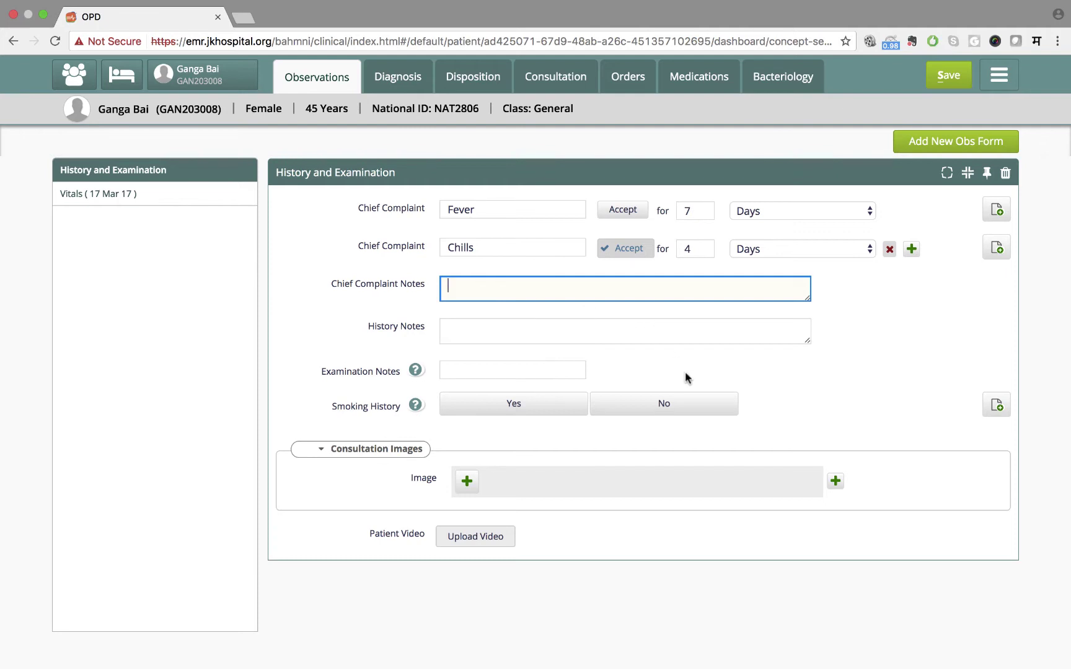
Save the History and Examination form with the Fever and Chills complaints
click(948, 88)
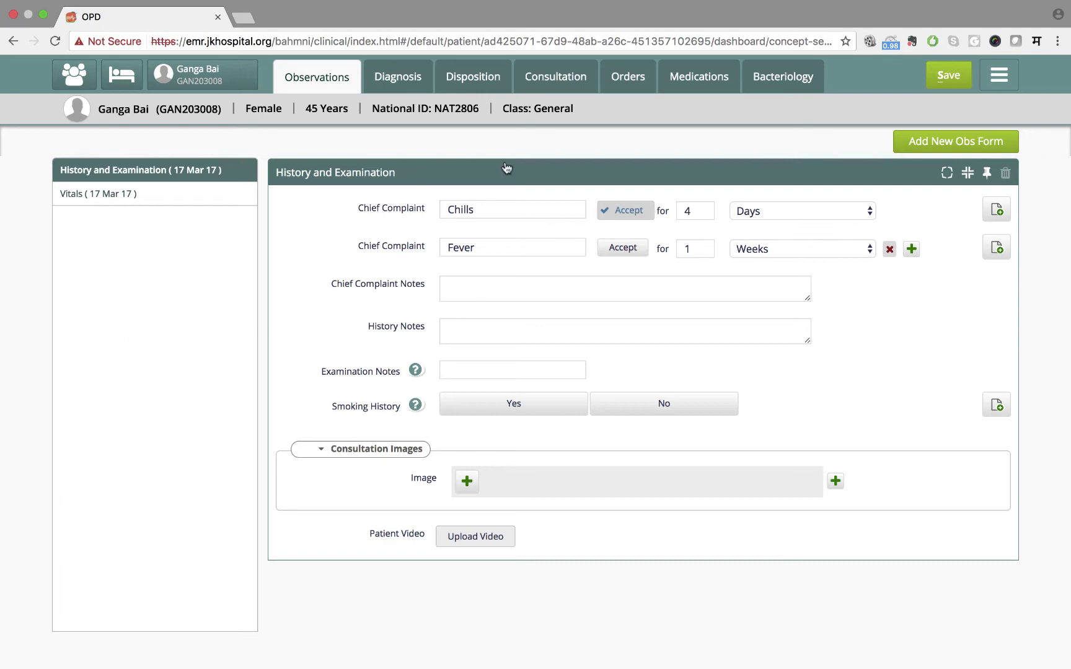
Search 'mal' in lab orders, add PBS for Malaria,Filaria Parasites, and save the order
click(622, 94)
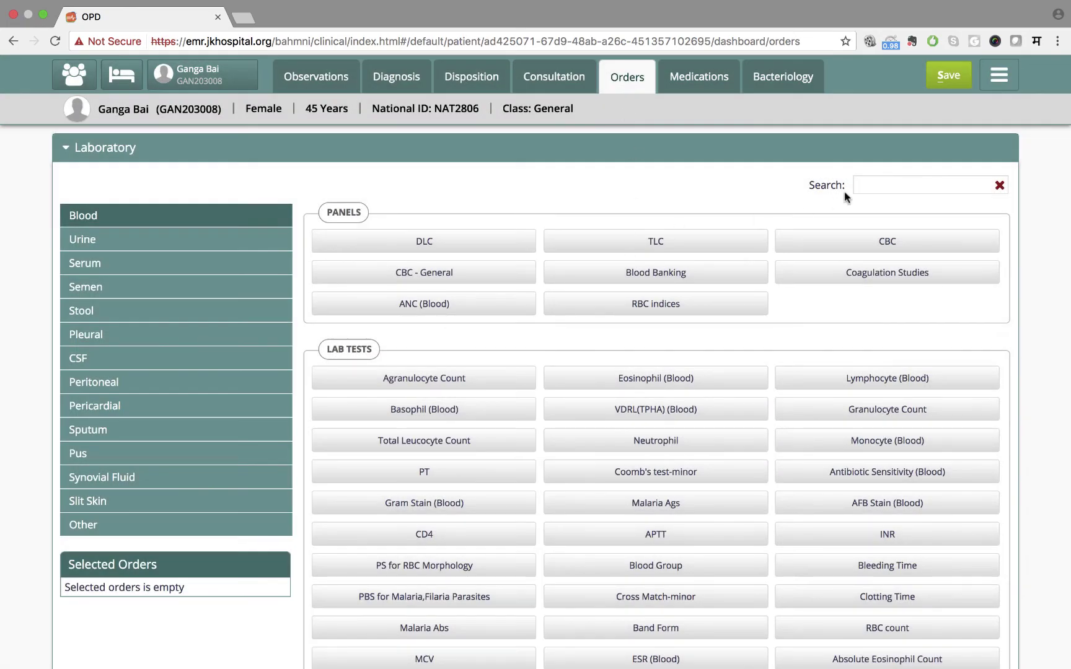
click(855, 191)
text(mal)
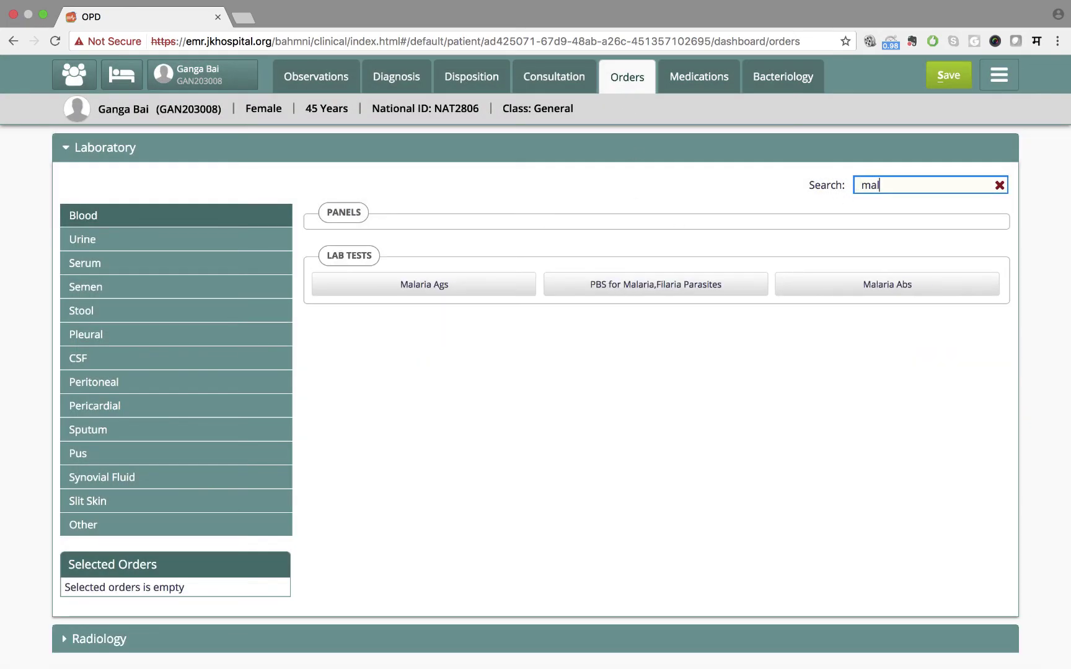
click(692, 286)
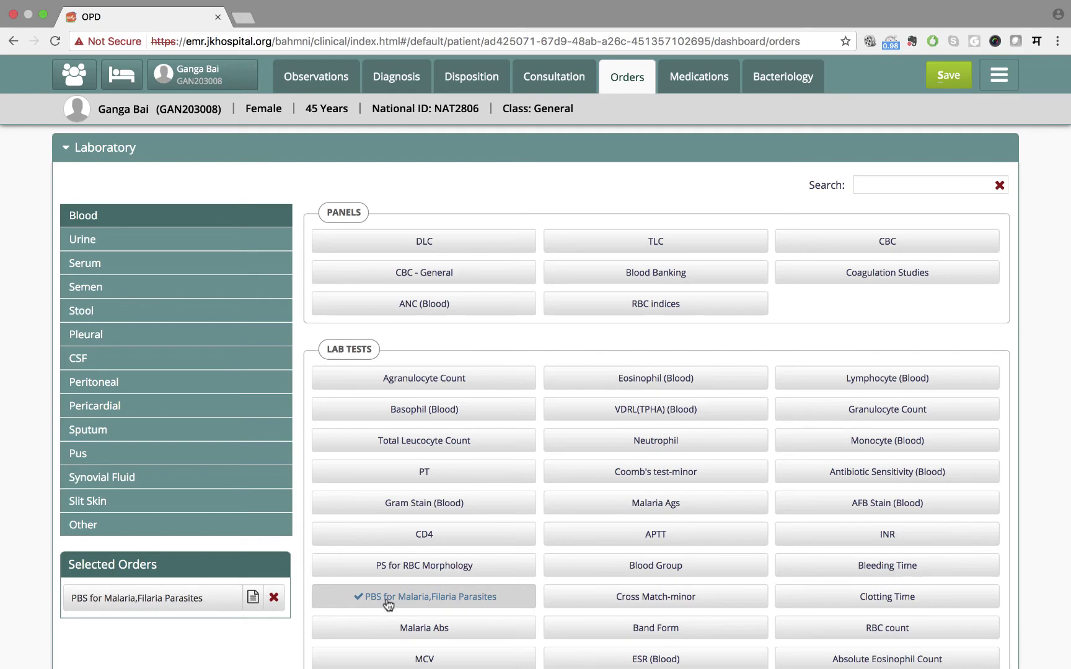
click(941, 89)
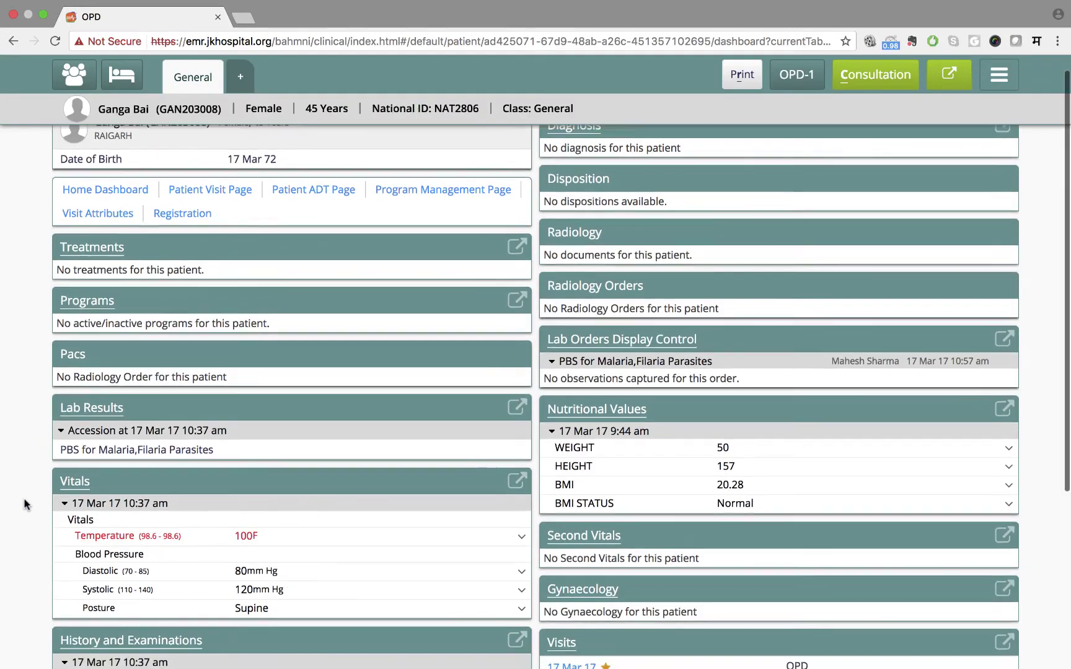
scroll(25, 505, down, 2)
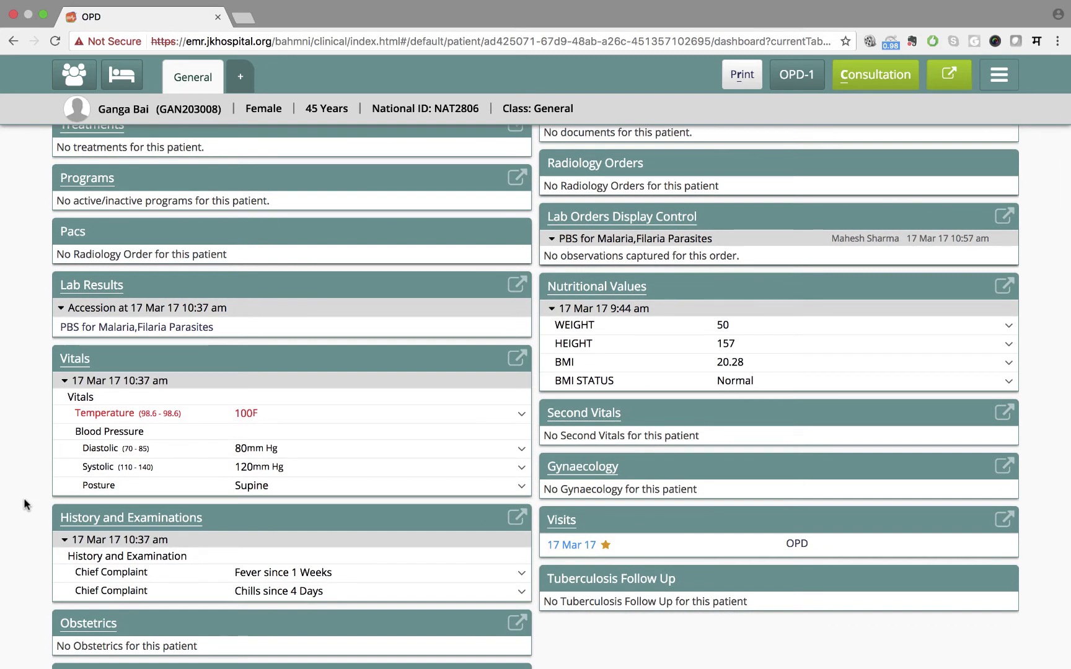